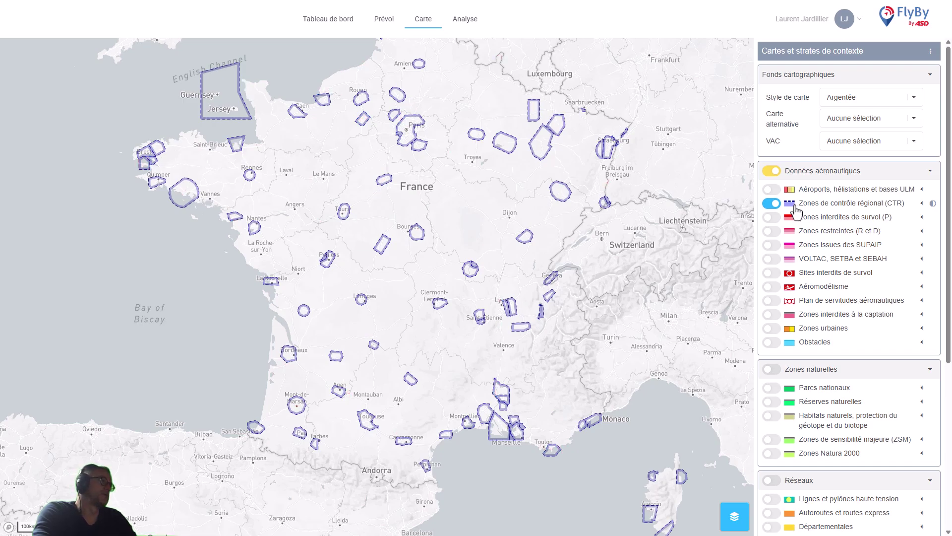
{"action": "left_click", "coordinate": [773, 206]}
{"action": "left_click", "coordinate": [772, 204]}
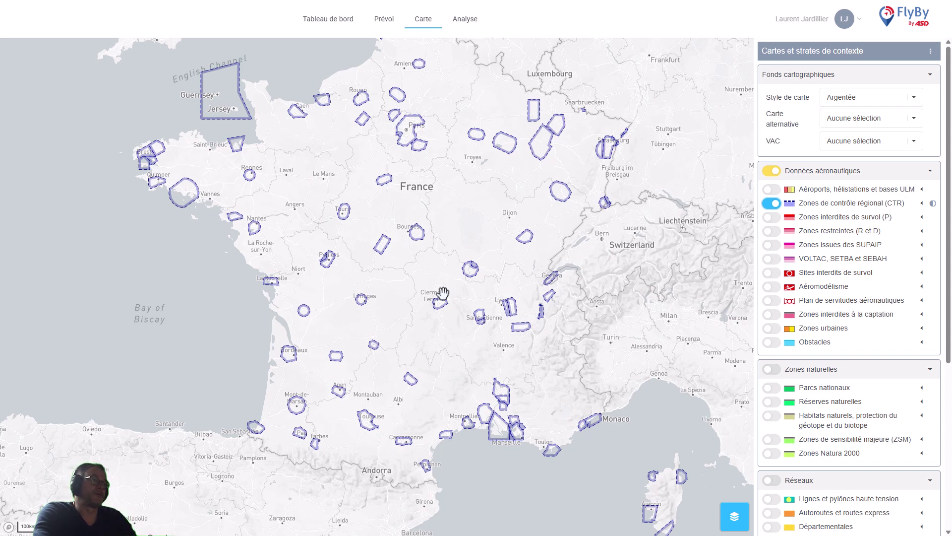
{"action": "left_click_drag", "start_coordinate": [275, 343], "coordinate": [314, 373]}
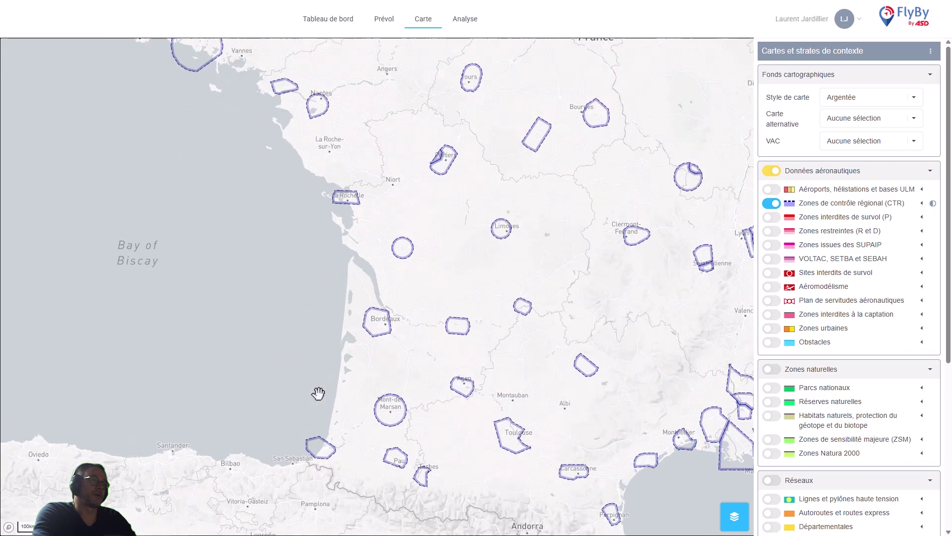
Open the preflight (Prévol) section and set its map style to Satellite
{"action": "left_click", "coordinate": [386, 21]}
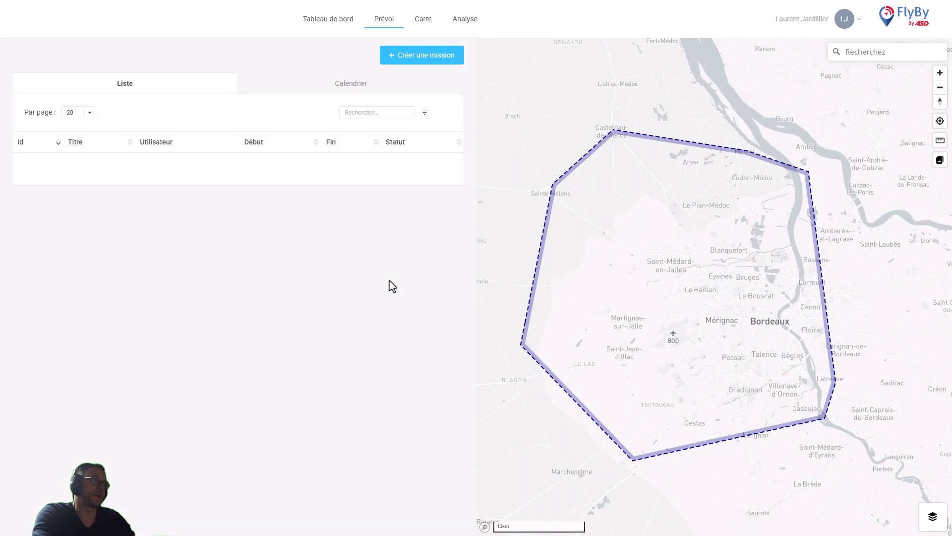
{"action": "left_click", "coordinate": [933, 516]}
{"action": "left_click", "coordinate": [843, 103]}
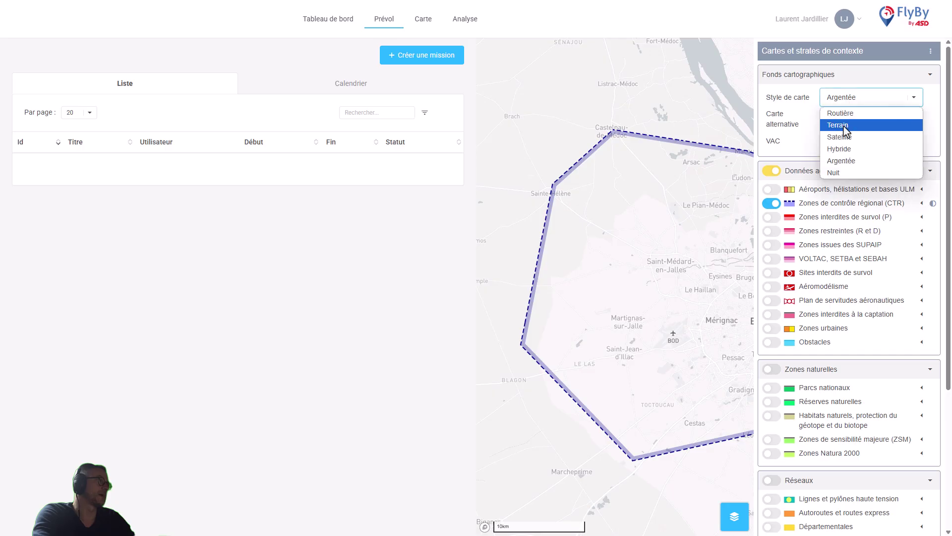
{"action": "left_click", "coordinate": [846, 137]}
{"action": "left_click", "coordinate": [735, 517]}
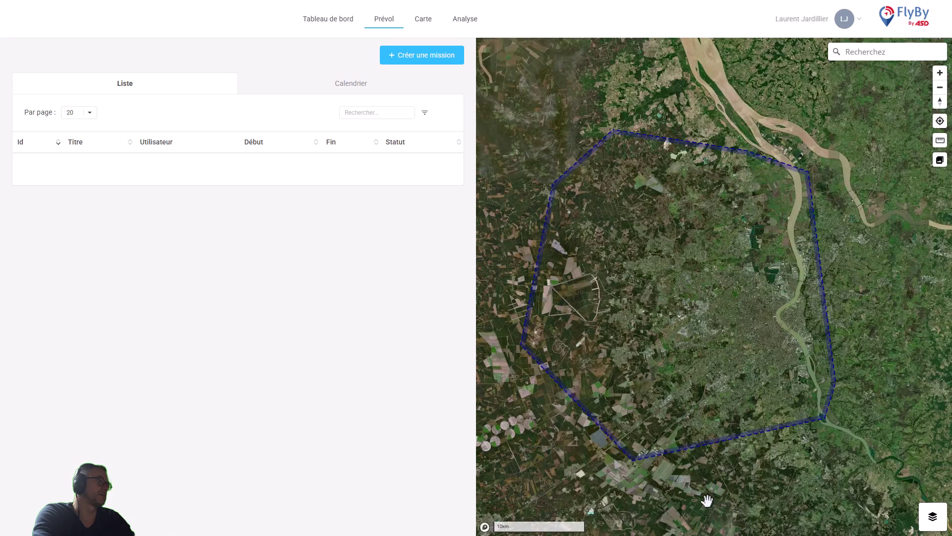
Start creating a new mission and title it "Cestas"
{"action": "left_click", "coordinate": [417, 69]}
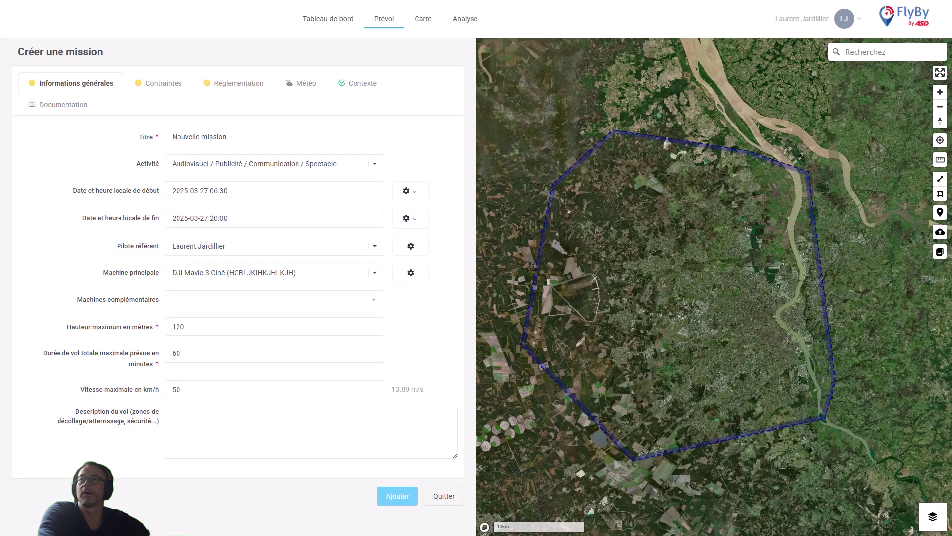
{"action": "left_click_drag", "start_coordinate": [245, 140], "coordinate": [147, 141]}
{"action": "type", "text": "Cestas"}
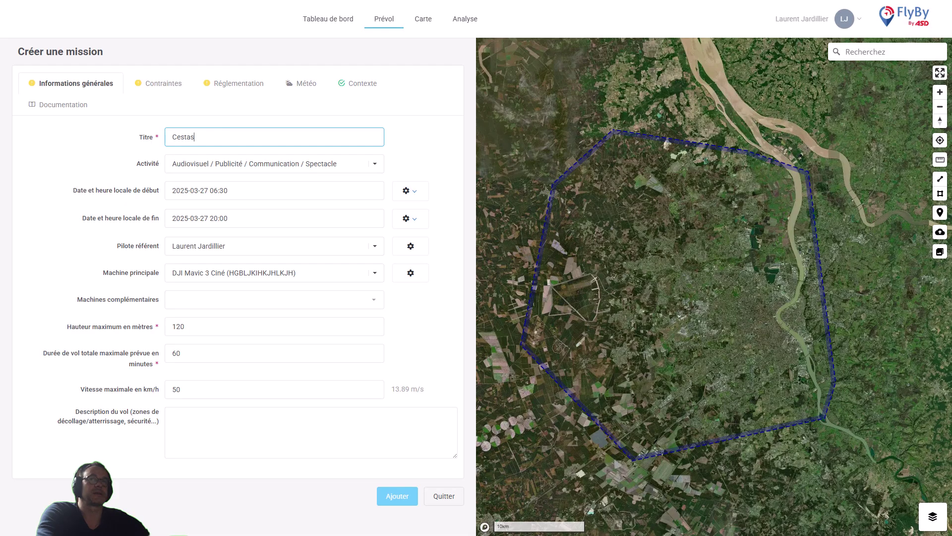
{"action": "key", "text": "Return"}
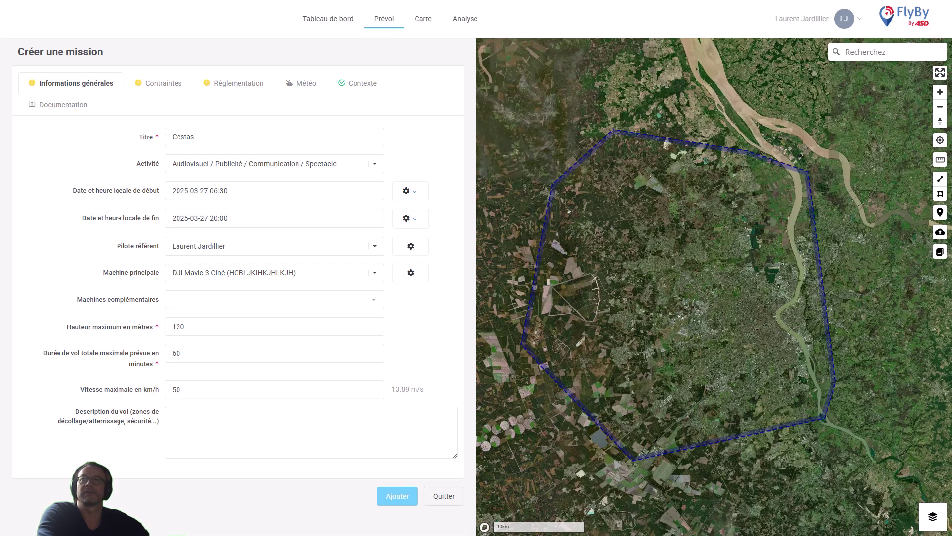
Search the map for the street address of the flight site in Cestas and go to the matching suggestion
{"action": "left_click", "coordinate": [855, 55]}
{"action": "type", "text": "Chemins Des Pins Francs, 33610 Cestas, France"}
{"action": "left_click", "coordinate": [863, 76]}
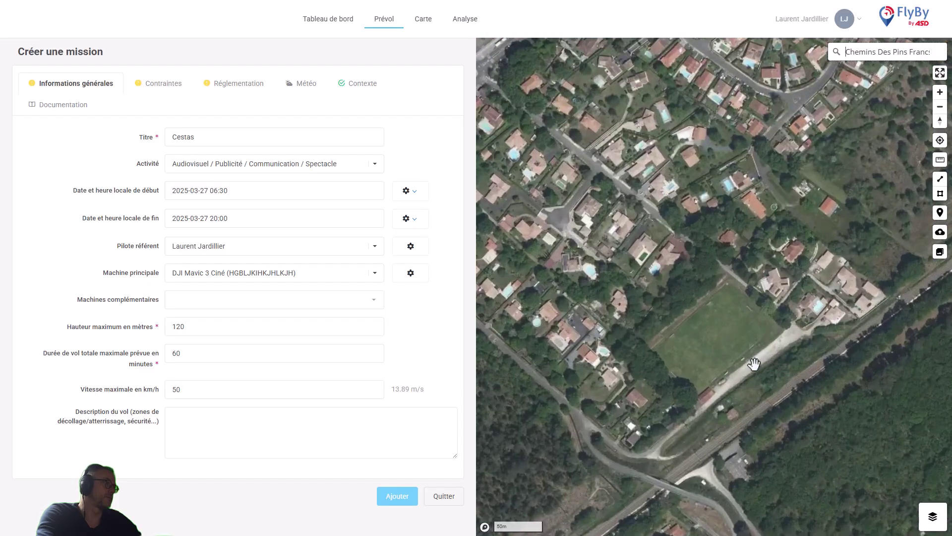
Draw a four-cornered flight zone of about 6190 m² around the grass sports field beside the railway
{"action": "left_click", "coordinate": [940, 193]}
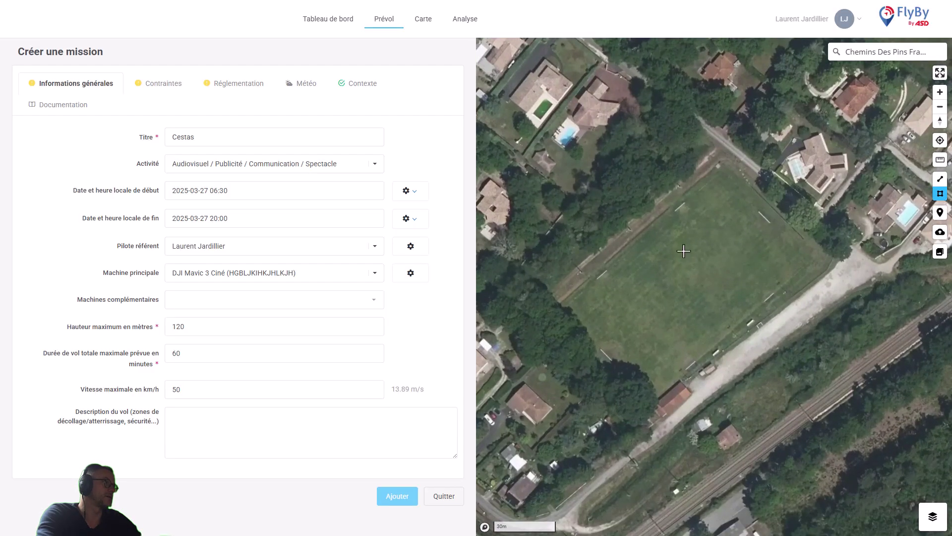
{"action": "left_click", "coordinate": [572, 297]}
{"action": "left_click", "coordinate": [729, 164]}
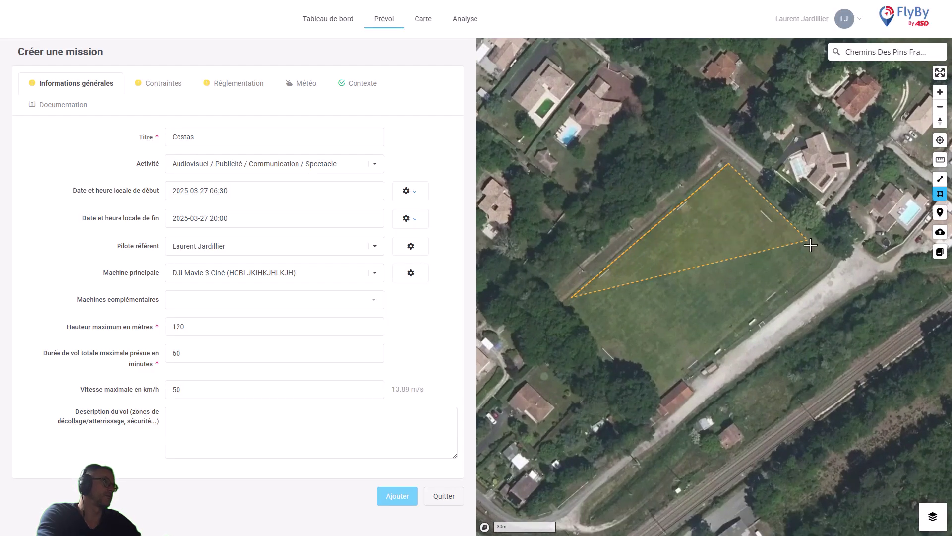
{"action": "left_click", "coordinate": [819, 256]}
{"action": "double_click", "coordinate": [666, 387]}
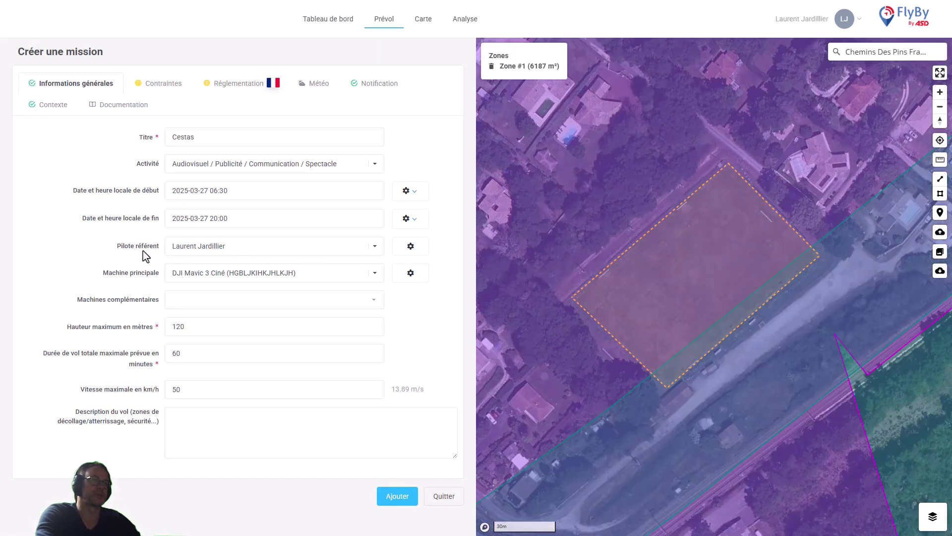
Set the mission's local start date to 14 April 2025 and add the mission
{"action": "left_click", "coordinate": [195, 192]}
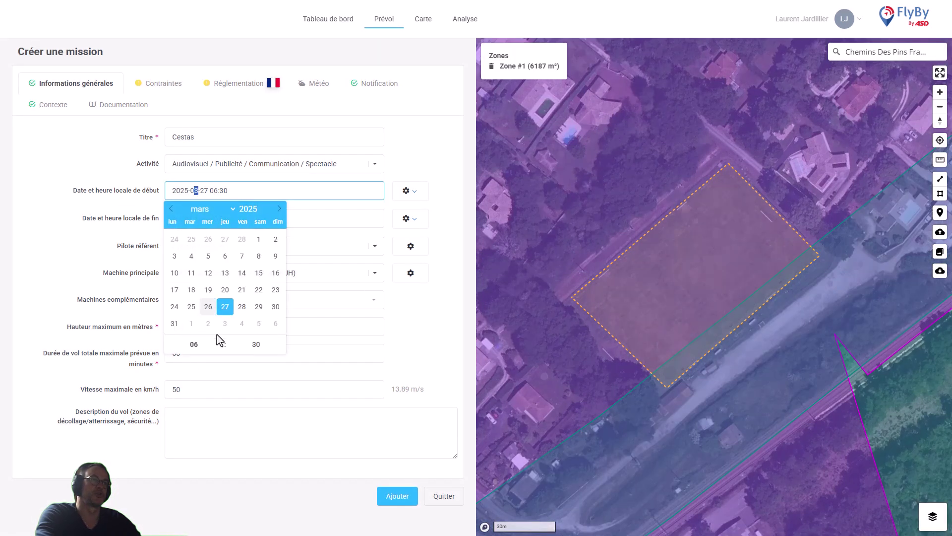
{"action": "left_click", "coordinate": [216, 213]}
{"action": "left_click", "coordinate": [197, 272]}
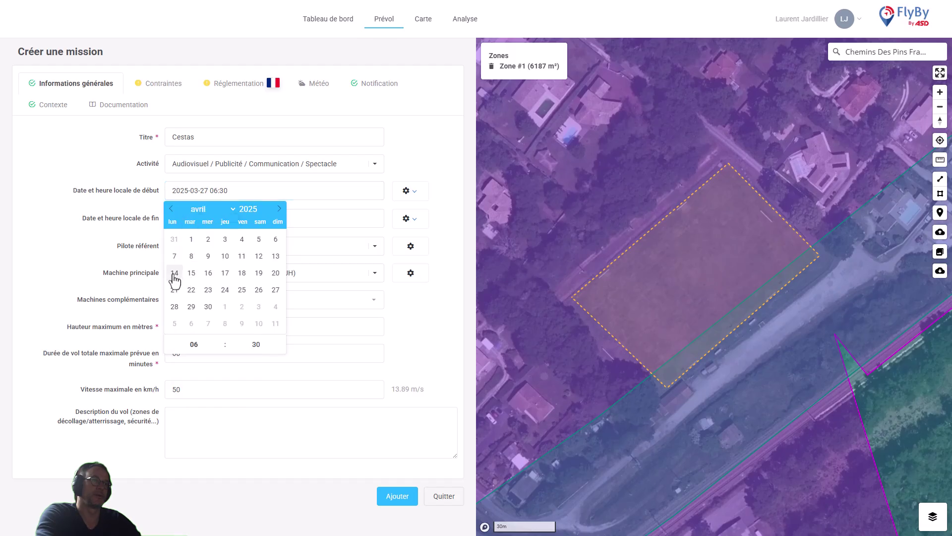
{"action": "left_click", "coordinate": [175, 274]}
{"action": "left_click", "coordinate": [100, 214]}
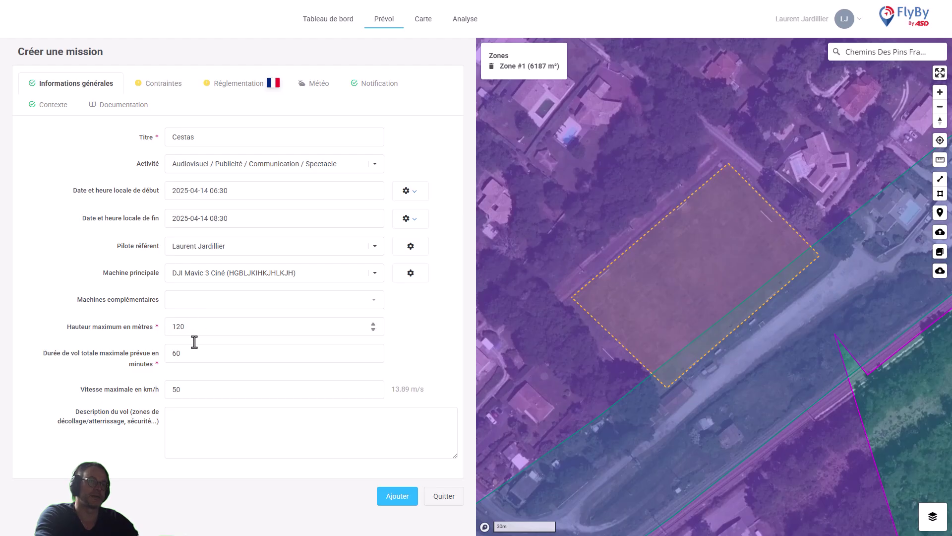
{"action": "left_click", "coordinate": [396, 505]}
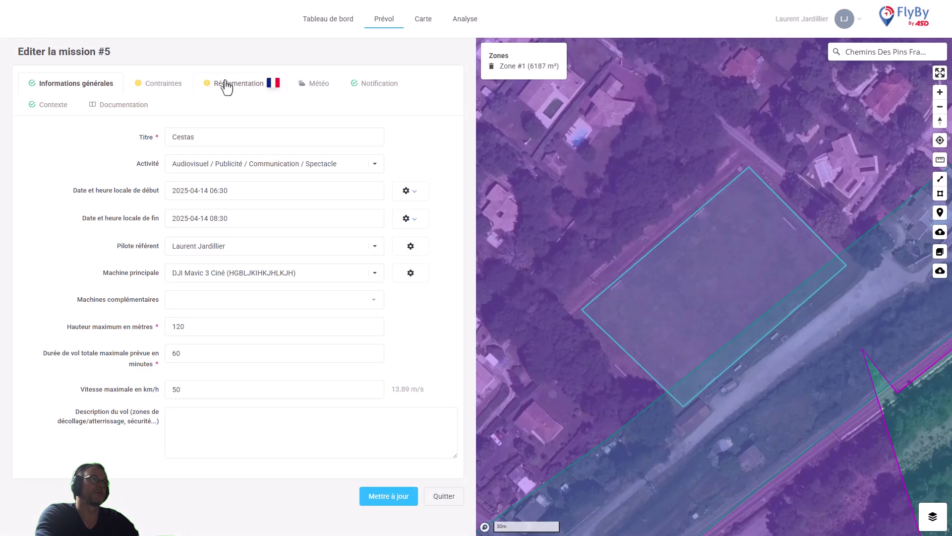
In the regulation section, choose scenario S3 with a third-party exclusion zone, a mission in a built-up area and no overflight of third parties
{"action": "left_click", "coordinate": [226, 85]}
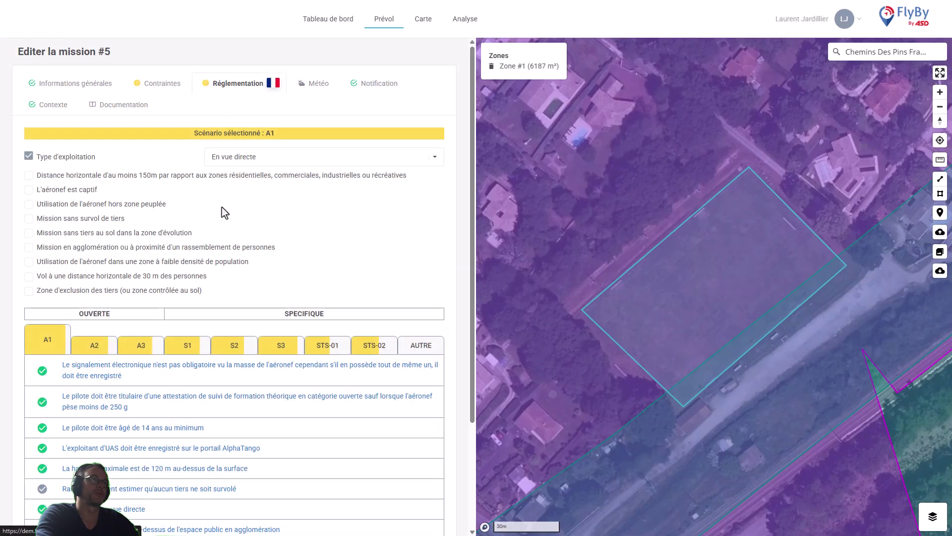
{"action": "left_click", "coordinate": [281, 345]}
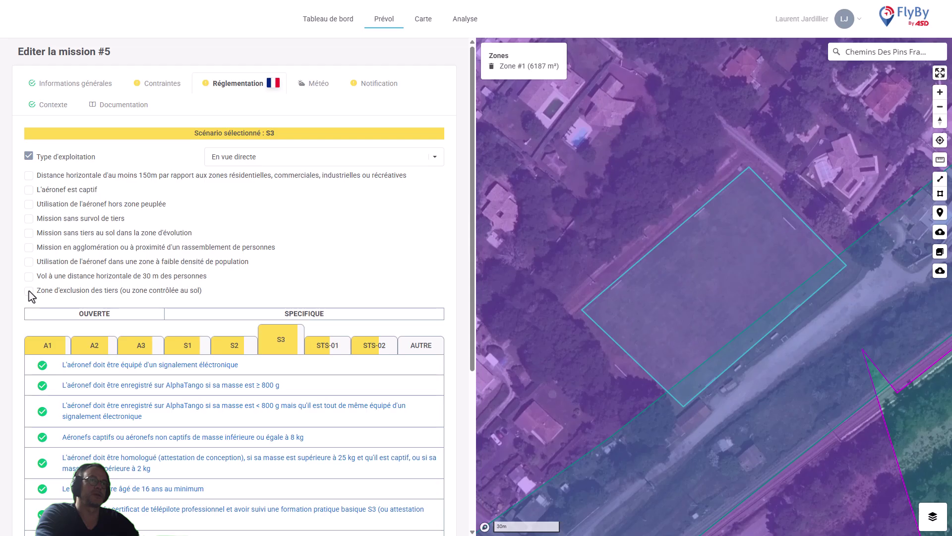
{"action": "left_click", "coordinate": [29, 291]}
{"action": "left_click", "coordinate": [29, 233]}
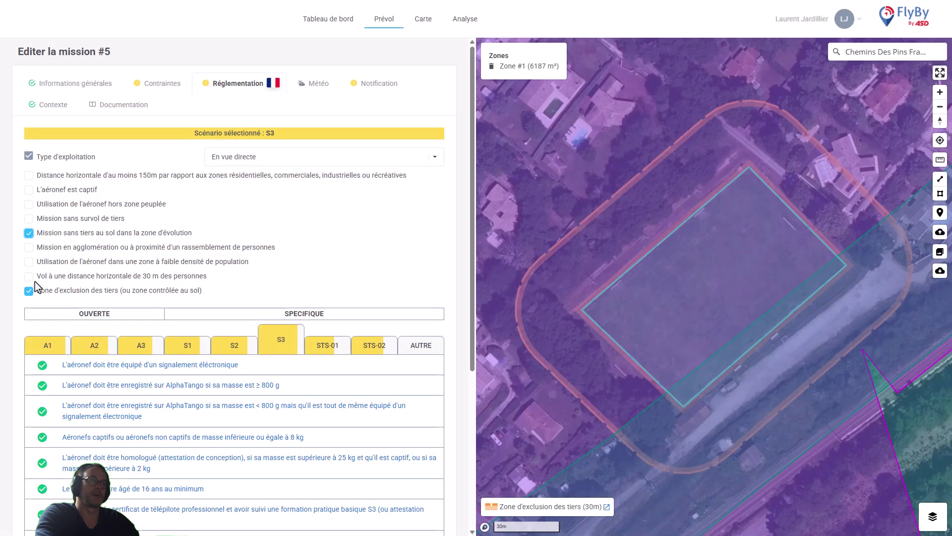
{"action": "left_click", "coordinate": [29, 247]}
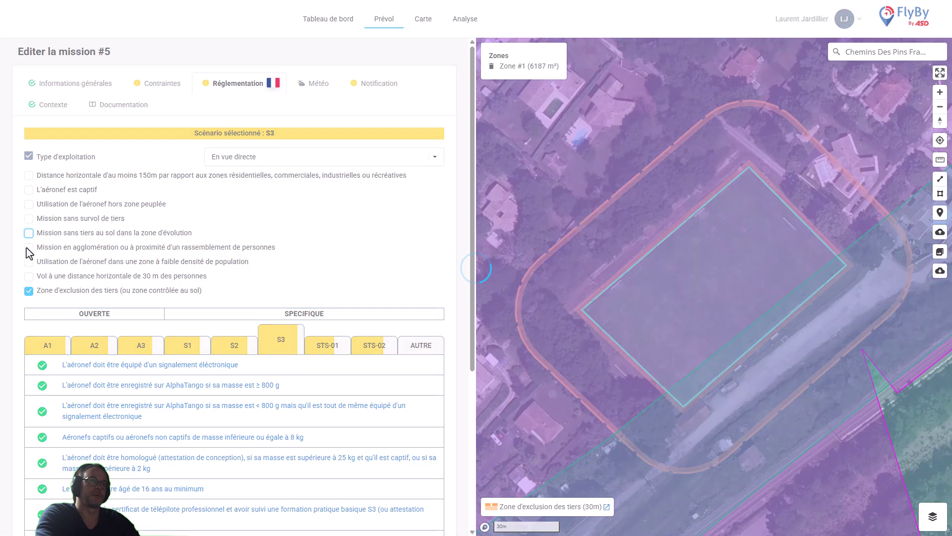
{"action": "left_click", "coordinate": [29, 218]}
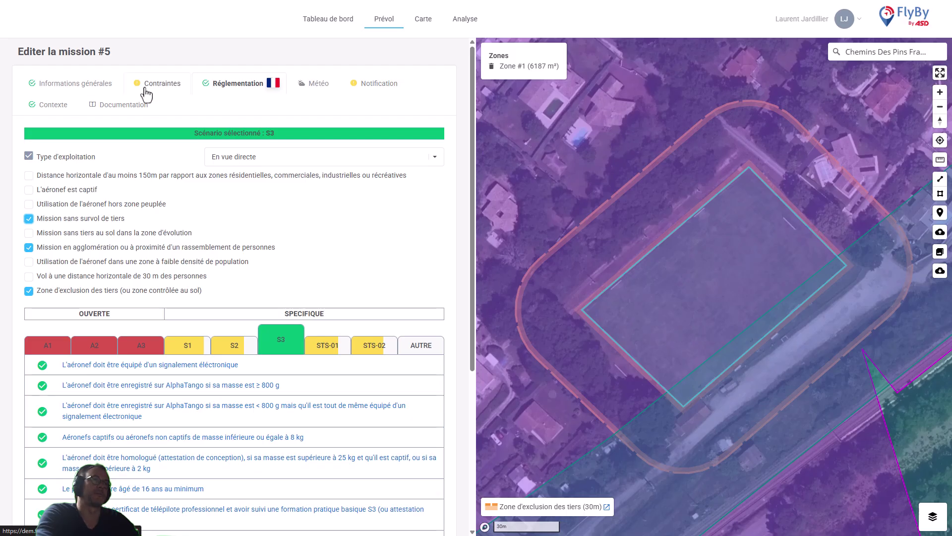
{"action": "scroll", "coordinate": [319, 393], "scroll_direction": "down", "scroll_amount": 5}
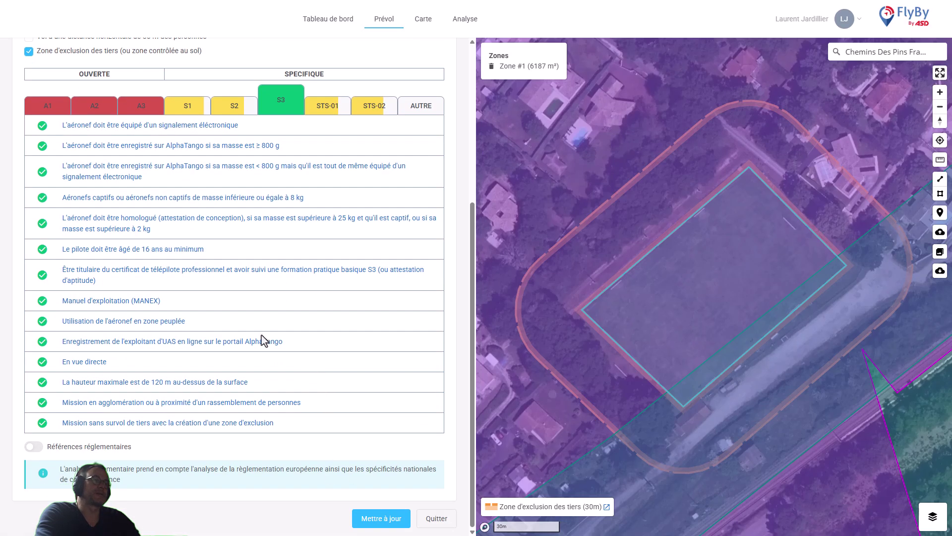
{"action": "scroll", "coordinate": [266, 340], "scroll_direction": "up", "scroll_amount": 5}
Check what the CTR BORDEAUX MERIGNAC constraint requires, and enter "Bla bla" as the flight description in the general information
{"action": "left_click", "coordinate": [164, 85]}
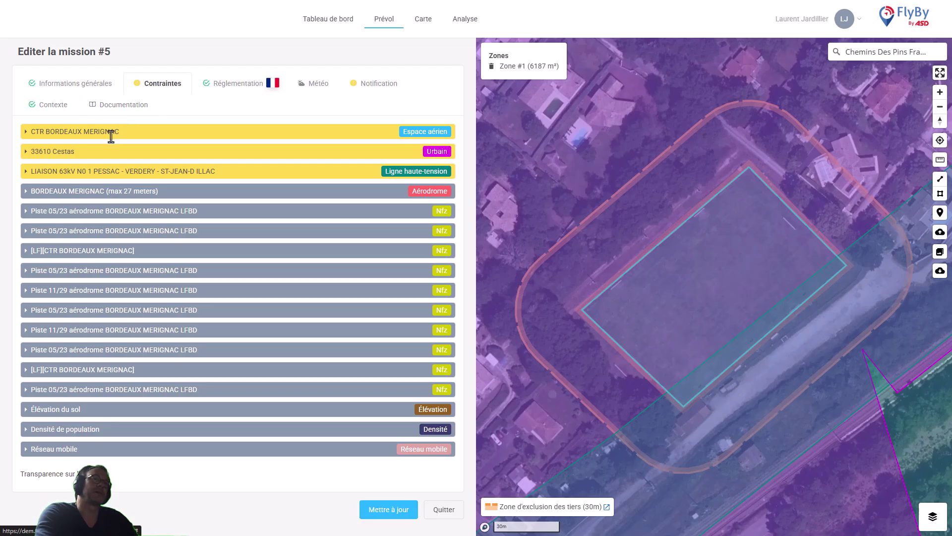
{"action": "left_click", "coordinate": [111, 132]}
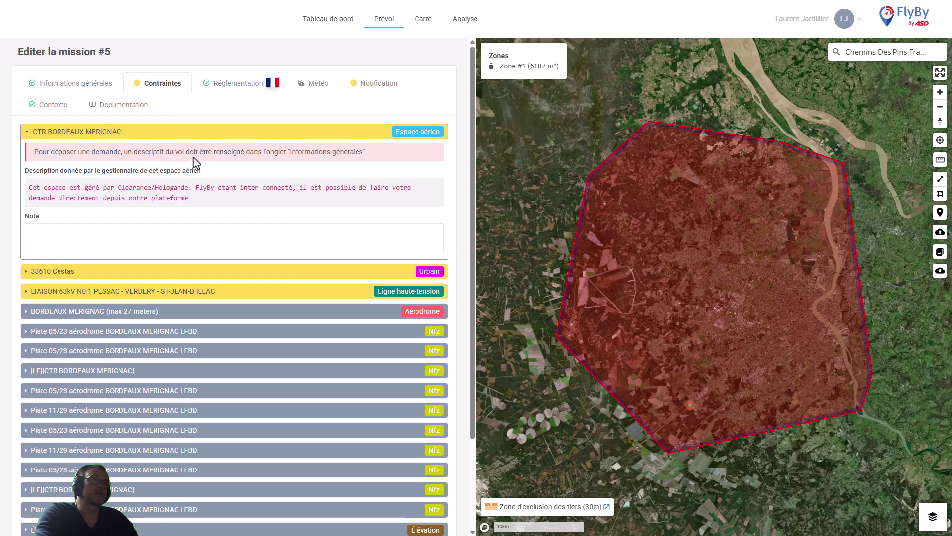
{"action": "left_click", "coordinate": [75, 83]}
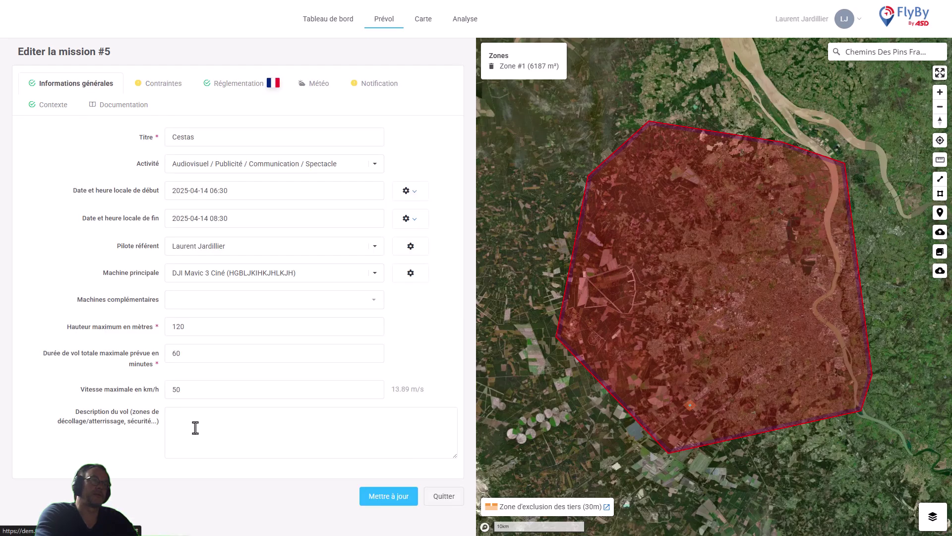
{"action": "left_click", "coordinate": [195, 427]}
{"action": "type", "text": "Bla bla"}
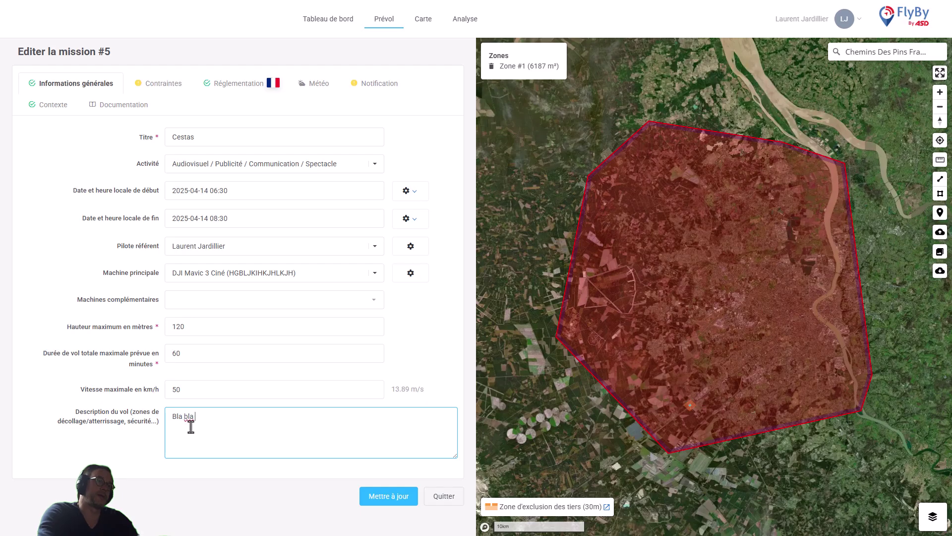
{"action": "left_click", "coordinate": [117, 395]}
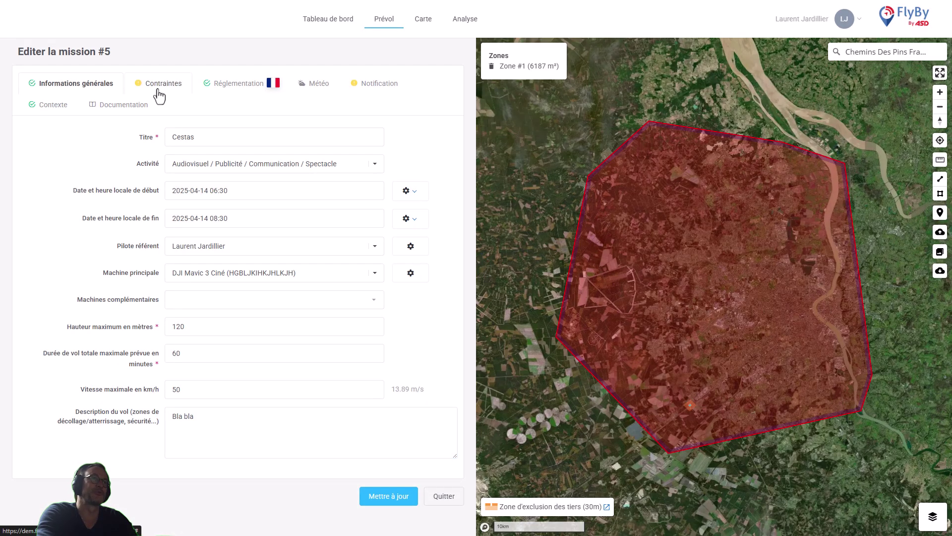
Request agreement from the CTR BORDEAUX MERIGNAC airspace manager, accepting the mission save and keeping the default request message
{"action": "left_click", "coordinate": [159, 96]}
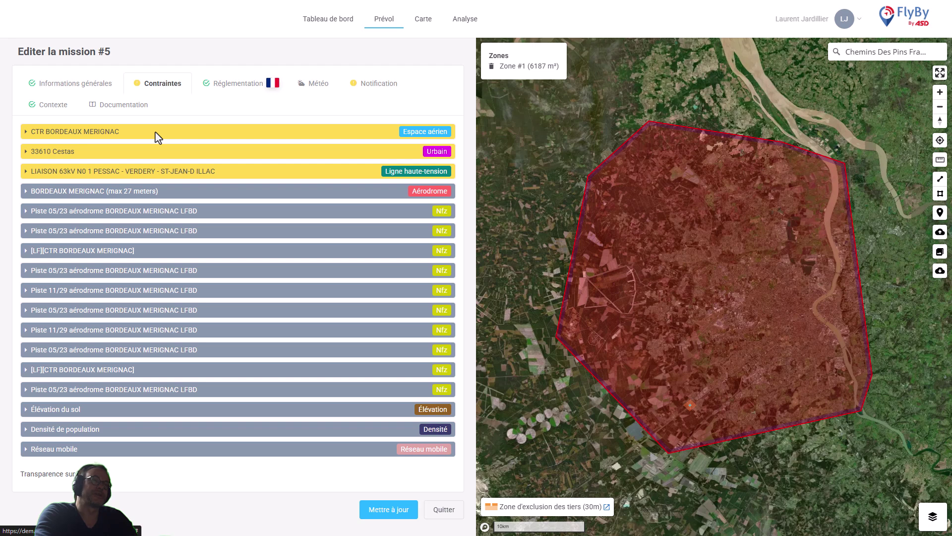
{"action": "left_click", "coordinate": [158, 137]}
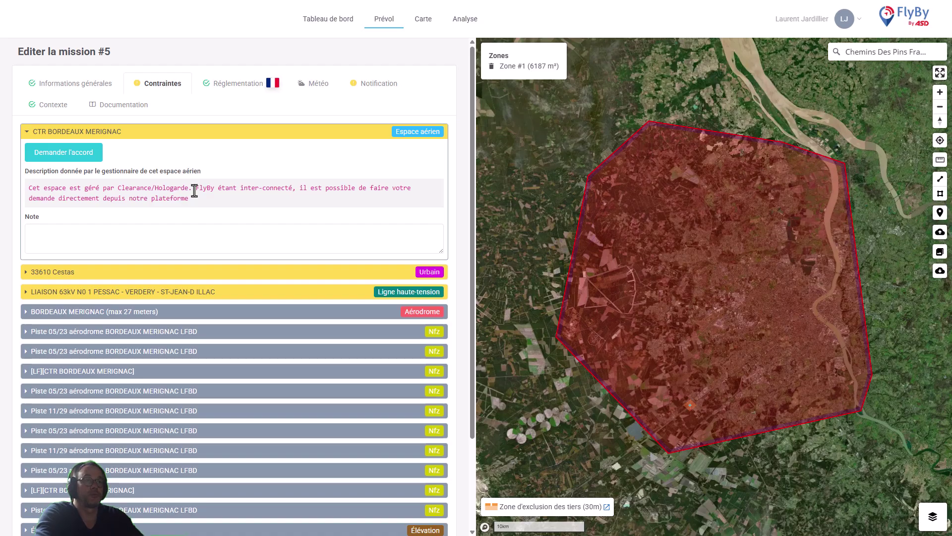
{"action": "left_click", "coordinate": [40, 159]}
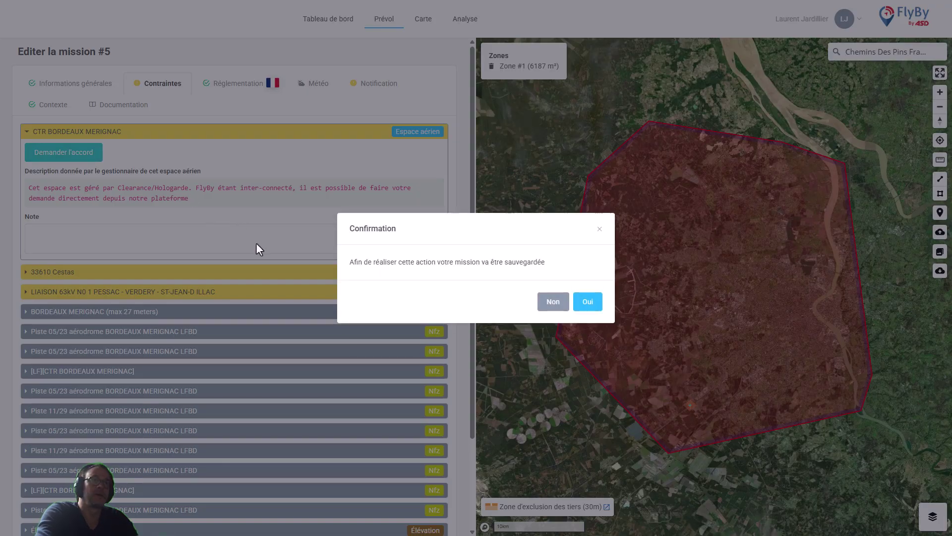
{"action": "left_click", "coordinate": [587, 301]}
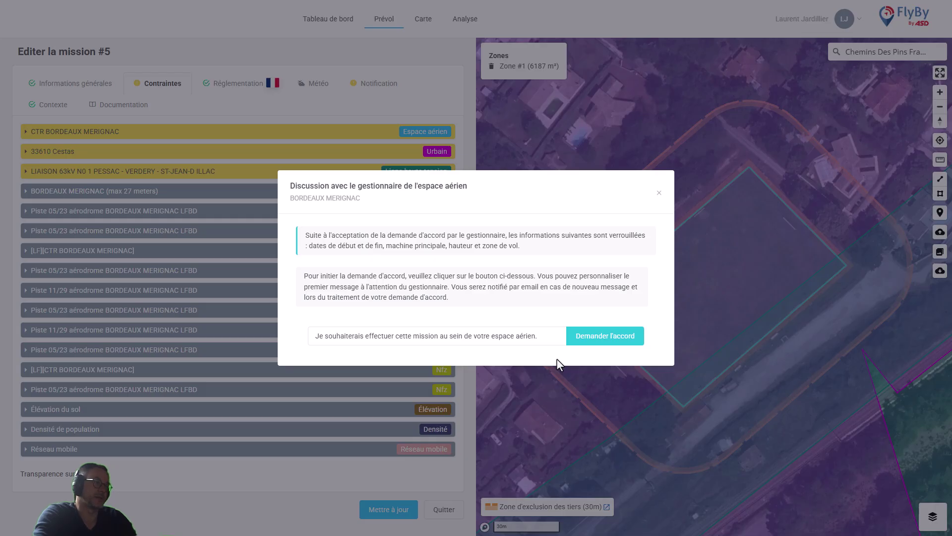
{"action": "left_click", "coordinate": [598, 340]}
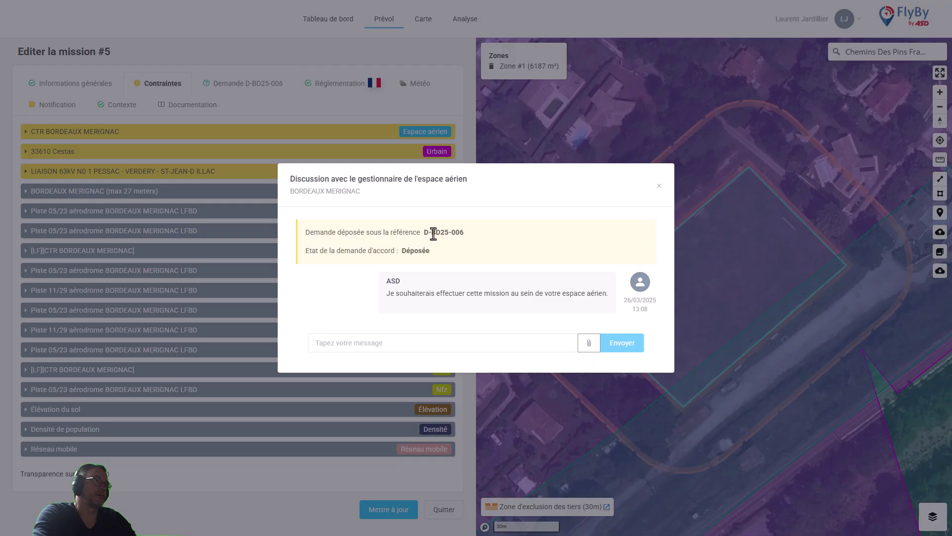
Review the filed request's reference, status and first message in the discussion with the airspace manager
{"action": "left_click_drag", "start_coordinate": [425, 232], "coordinate": [472, 237]}
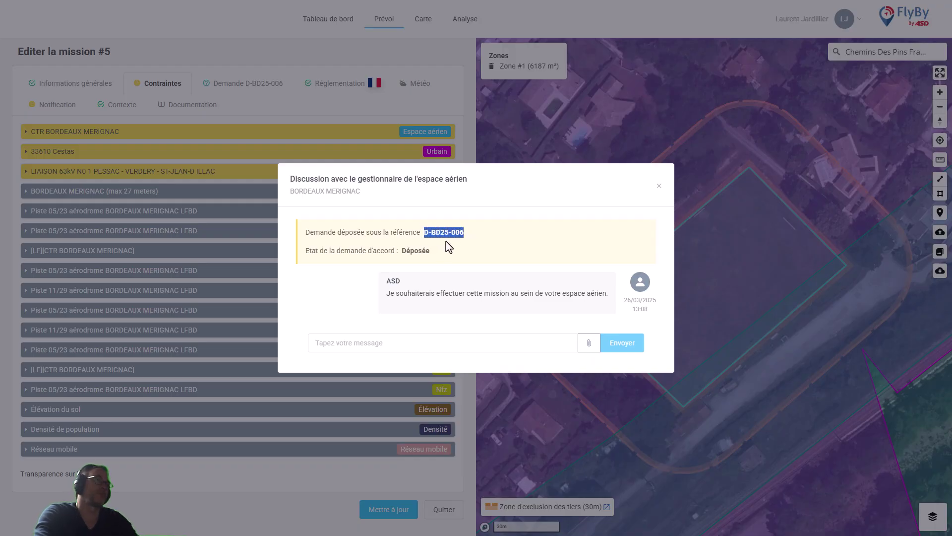
{"action": "double_click", "coordinate": [417, 251]}
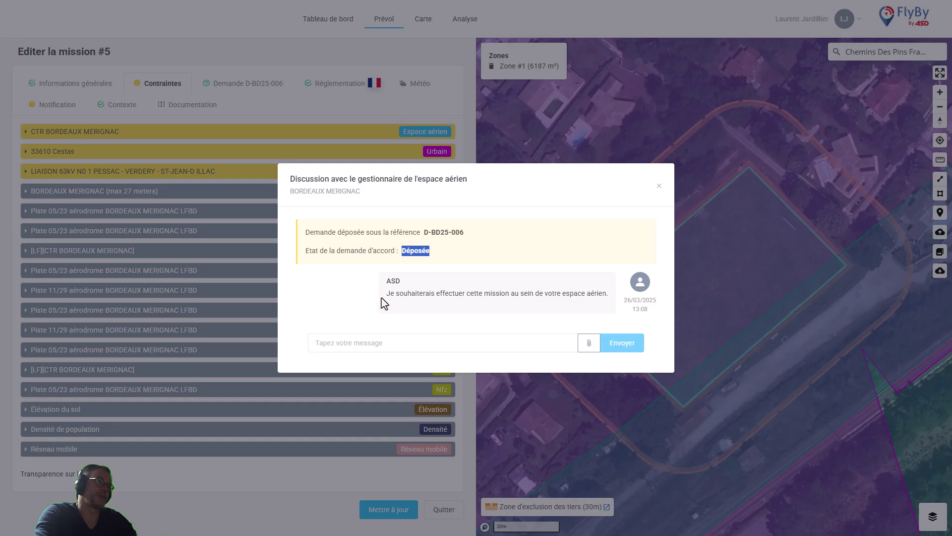
{"action": "left_click_drag", "start_coordinate": [386, 293], "coordinate": [574, 291]}
{"action": "left_click", "coordinate": [580, 292]}
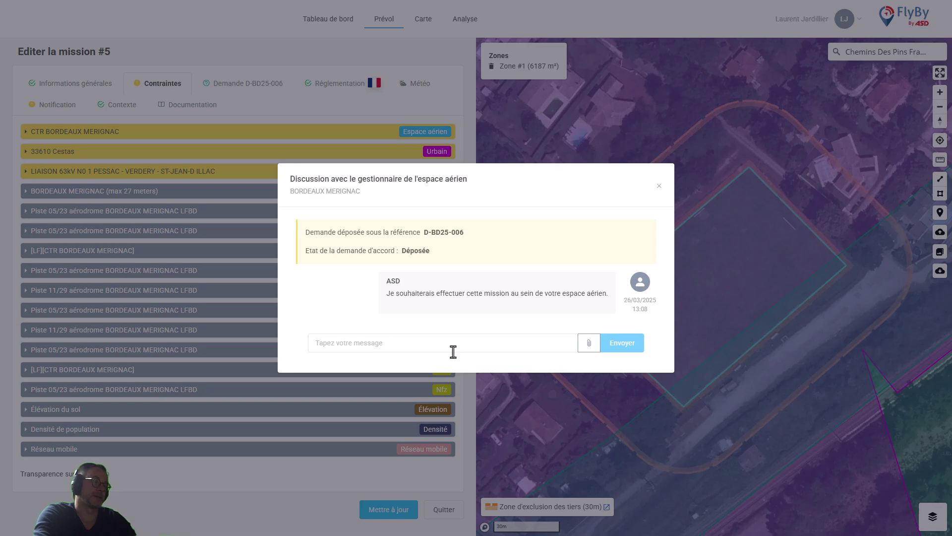
Check the PDF attachment option in the discussion with the airspace manager, and close the discussion without adding a file
{"action": "left_click", "coordinate": [589, 347]}
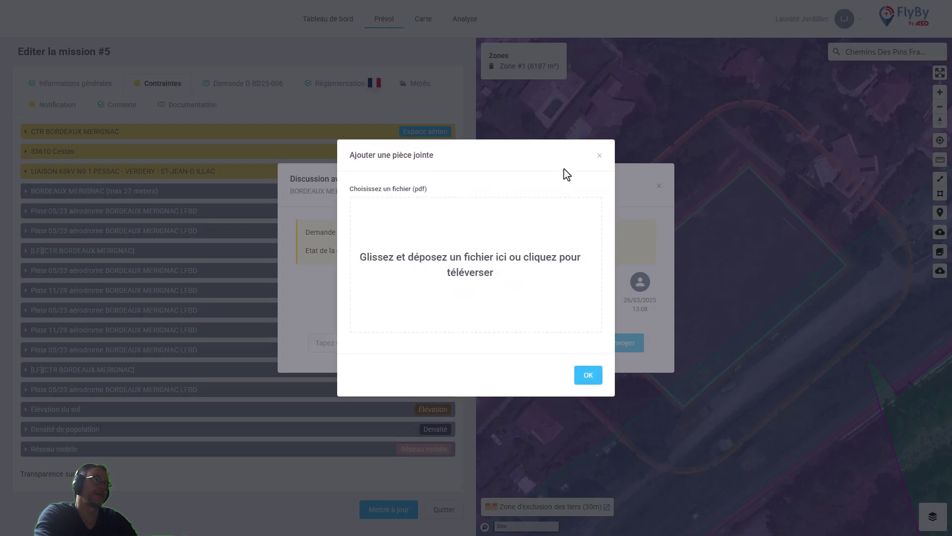
{"action": "left_click", "coordinate": [599, 156]}
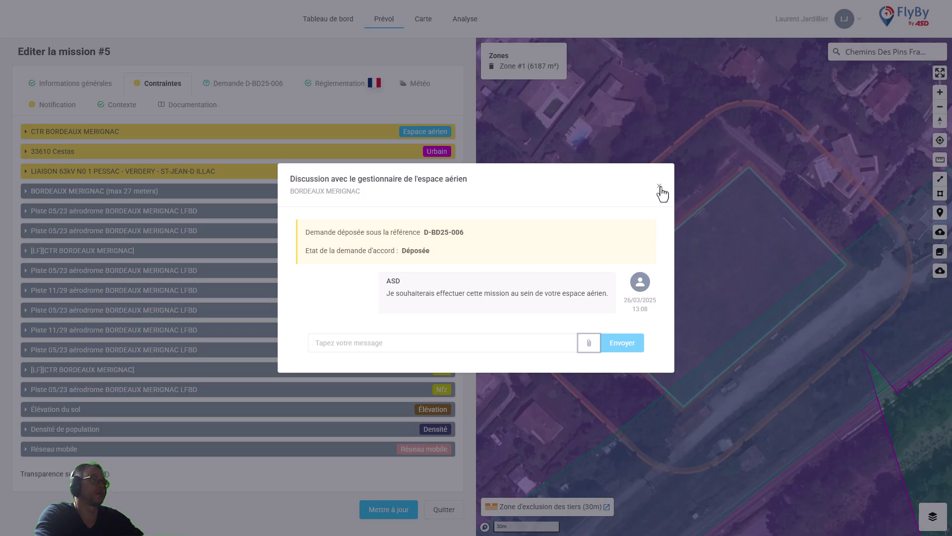
{"action": "left_click", "coordinate": [661, 188]}
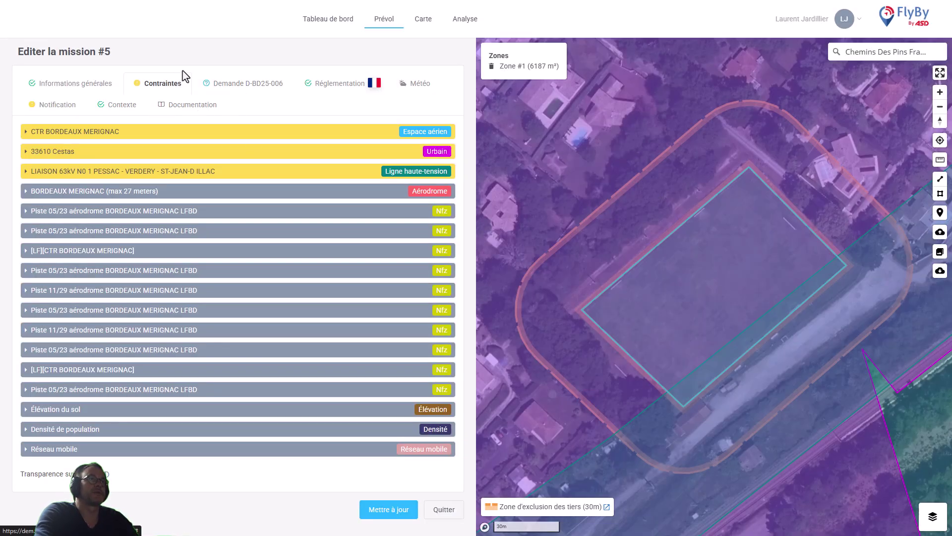
Check the CTR BORDEAUX MERIGNAC agreement status in the constraints and review the filed request's chat, history and airspace information
{"action": "left_click", "coordinate": [169, 132]}
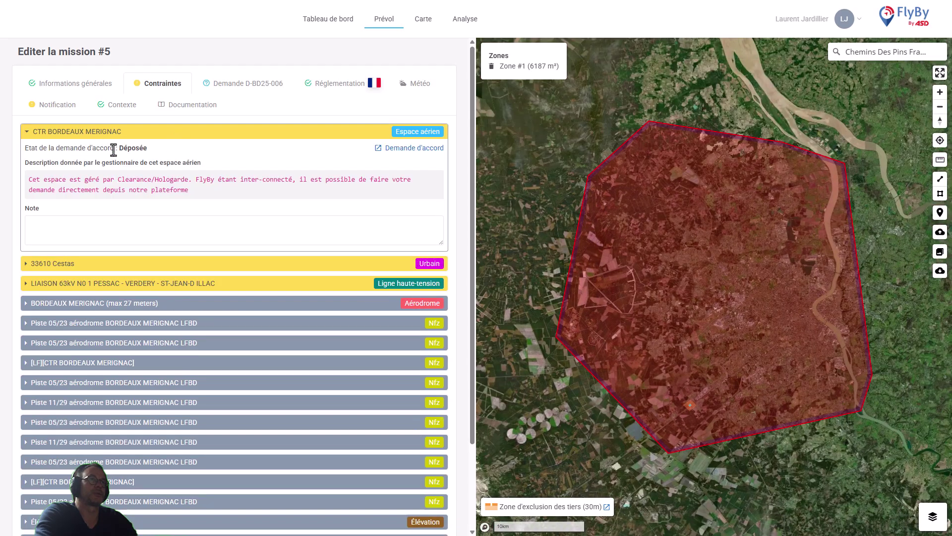
{"action": "left_click", "coordinate": [242, 88]}
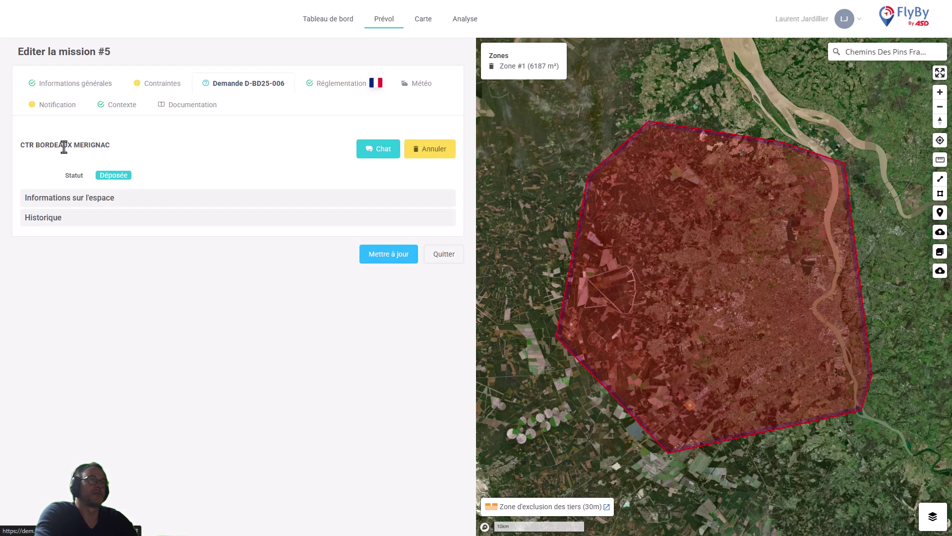
{"action": "left_click", "coordinate": [363, 155]}
{"action": "left_click", "coordinate": [176, 97]}
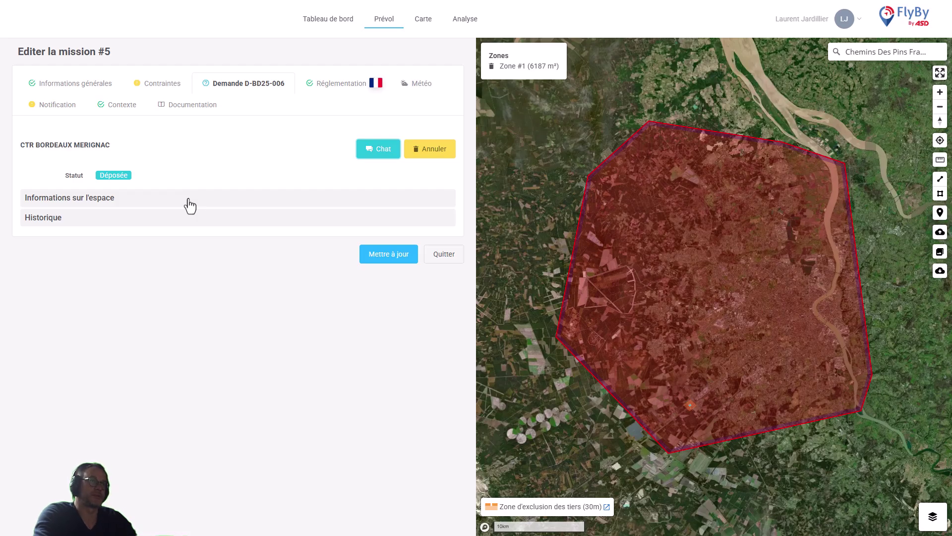
{"action": "left_click", "coordinate": [105, 226]}
{"action": "left_click", "coordinate": [121, 198]}
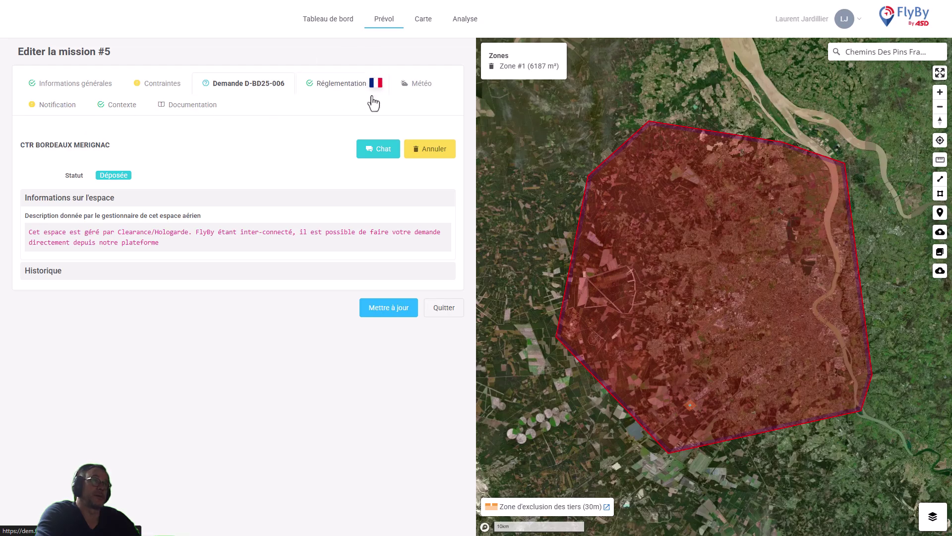
Notify the competent territorial prefecture of the flight, accepting the mission save, and check the notification's number
{"action": "left_click", "coordinate": [40, 108]}
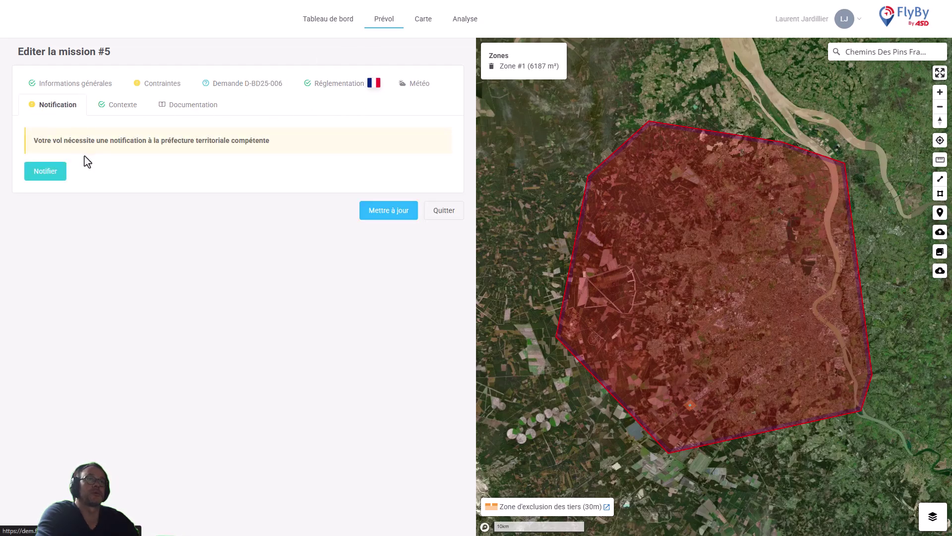
{"action": "left_click", "coordinate": [41, 175]}
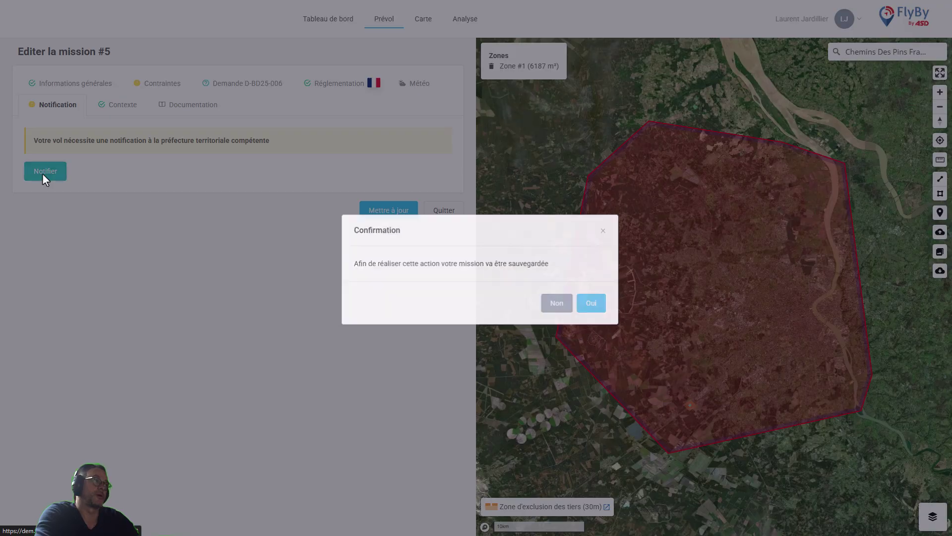
{"action": "left_click", "coordinate": [598, 304]}
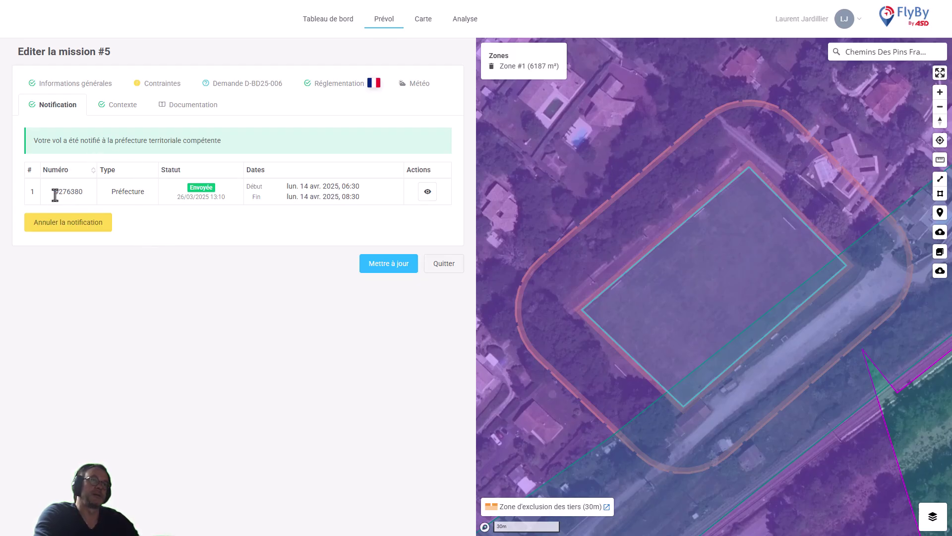
{"action": "left_click_drag", "start_coordinate": [53, 195], "coordinate": [87, 195]}
{"action": "left_click", "coordinate": [224, 250]}
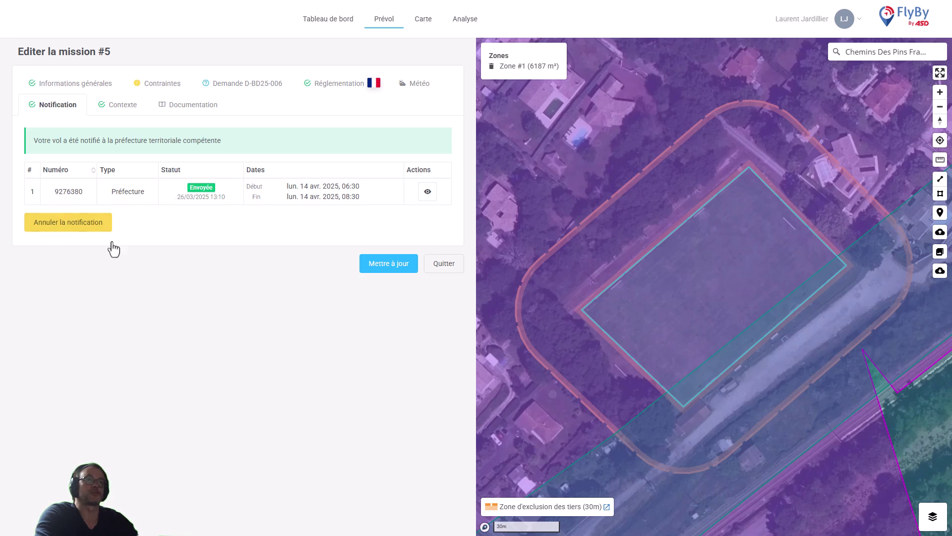